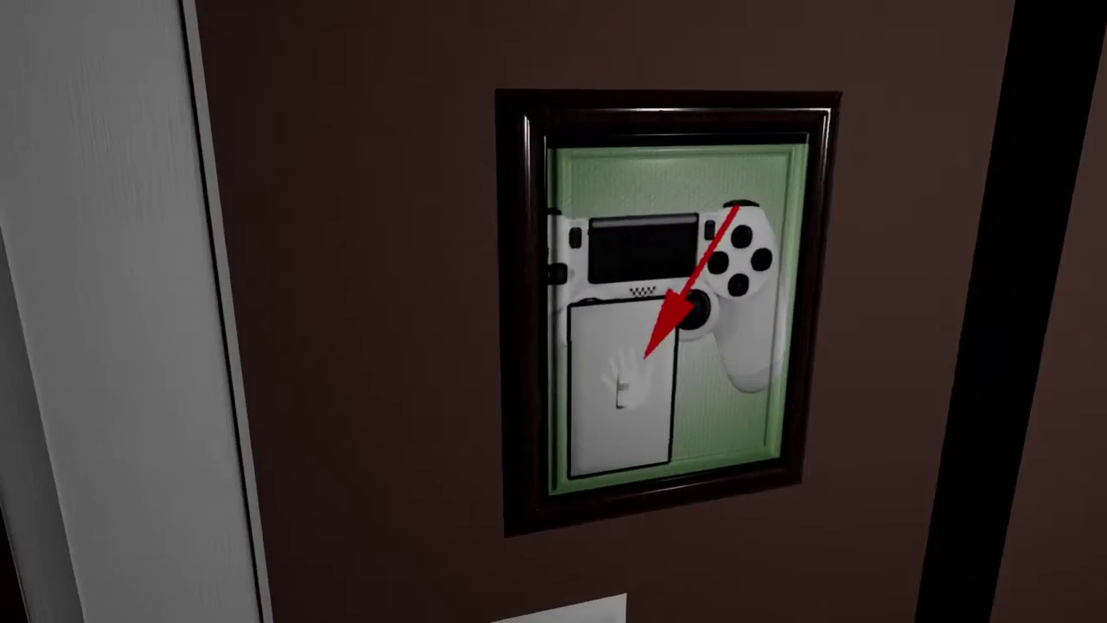
key(s)
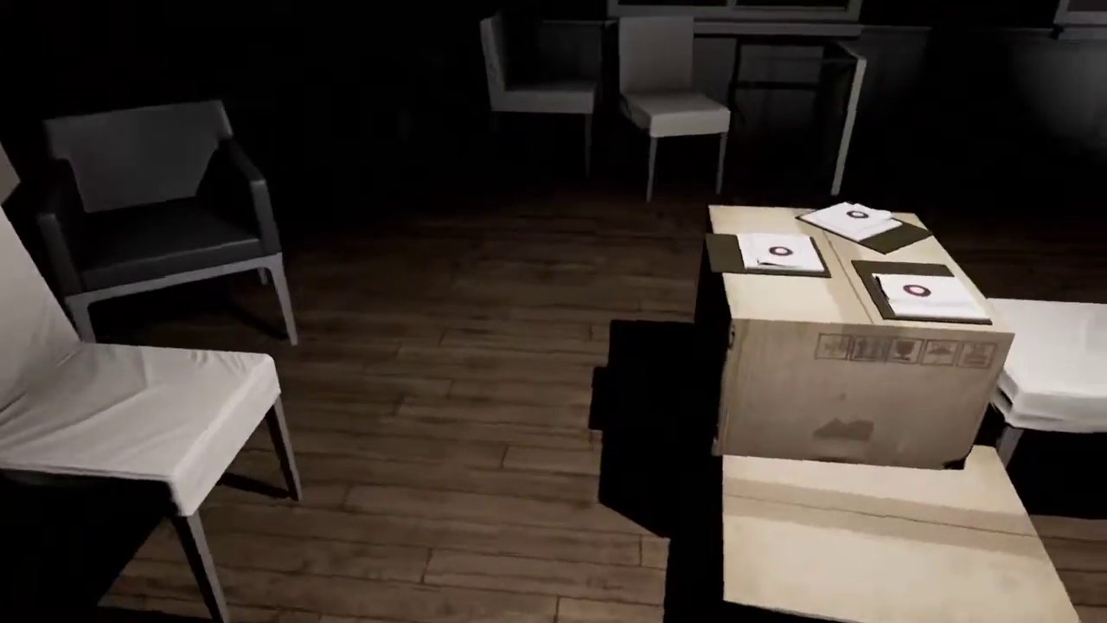
key(w)
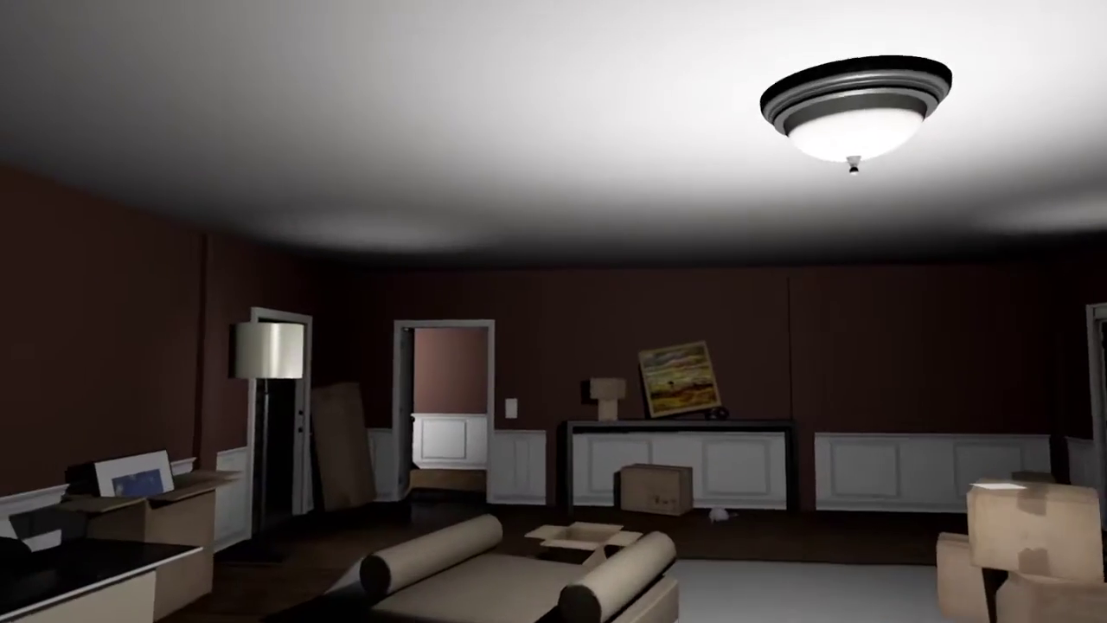
key(w)
key(w)
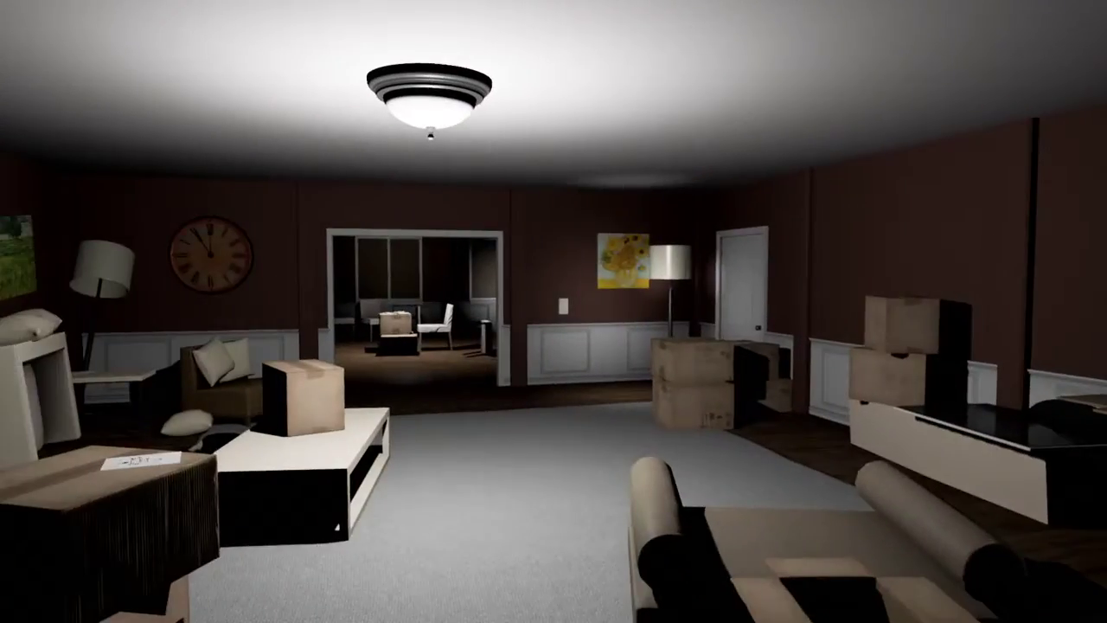
key(w)
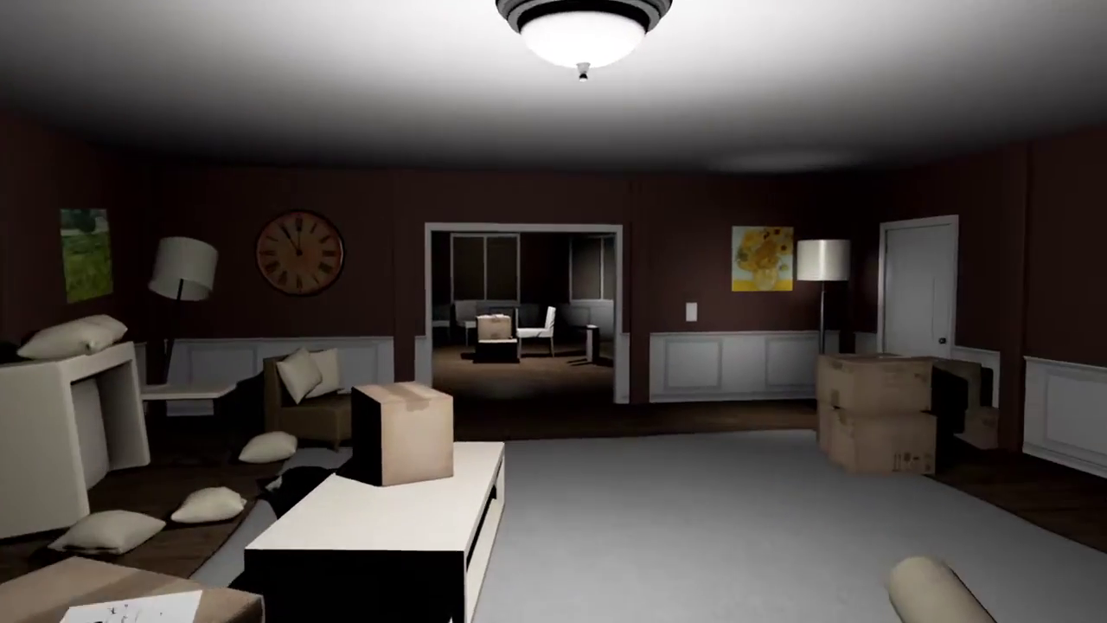
key(w)
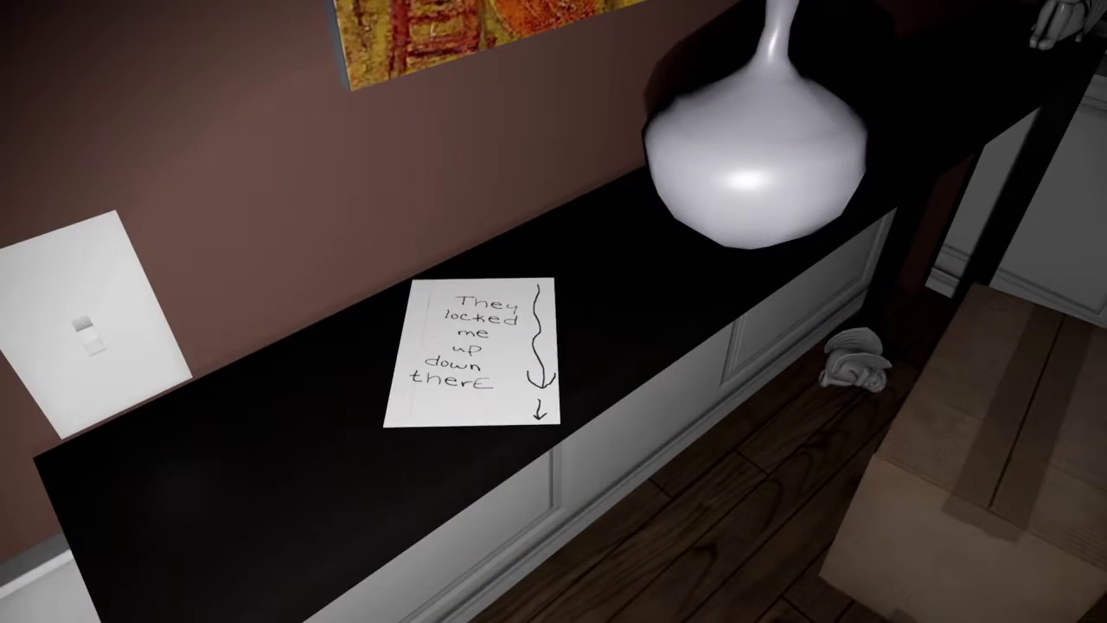
key(e)
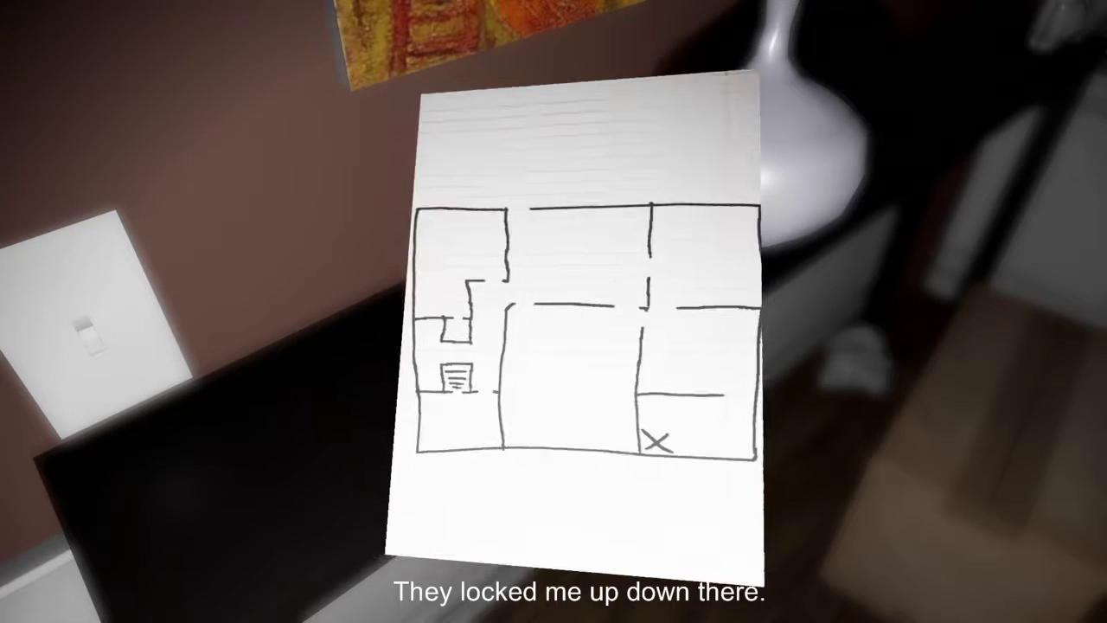
key(e)
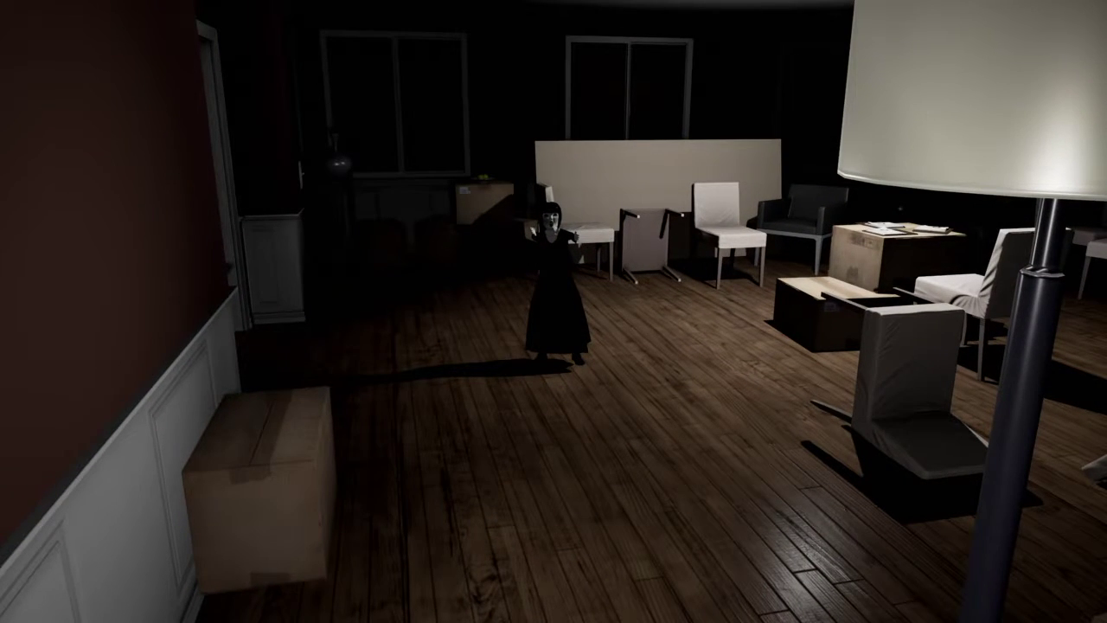
key(w)
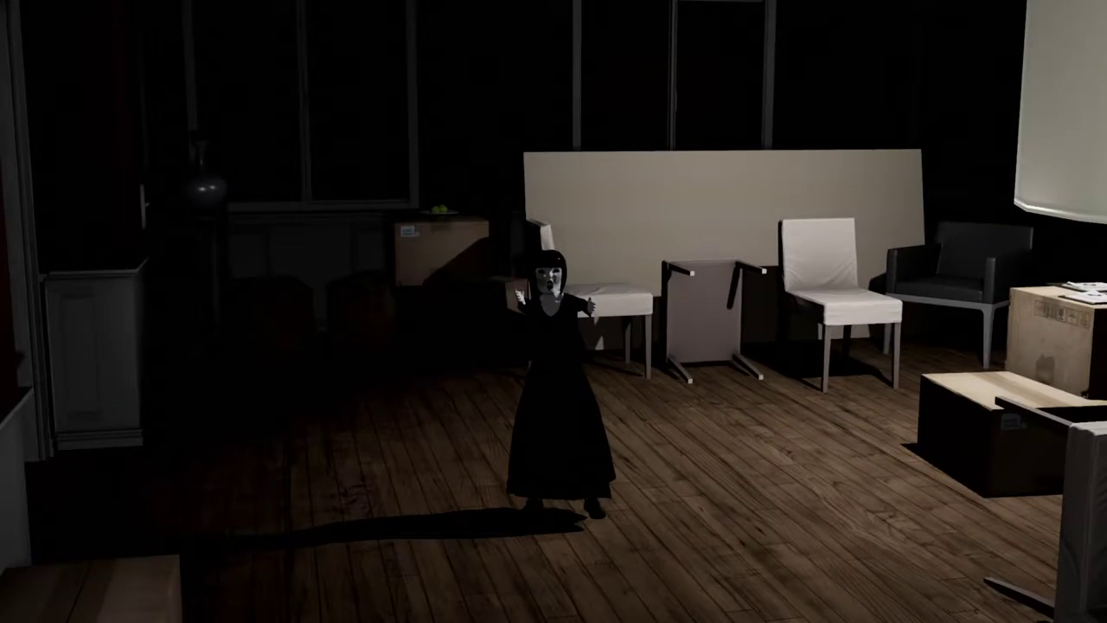
key(s)
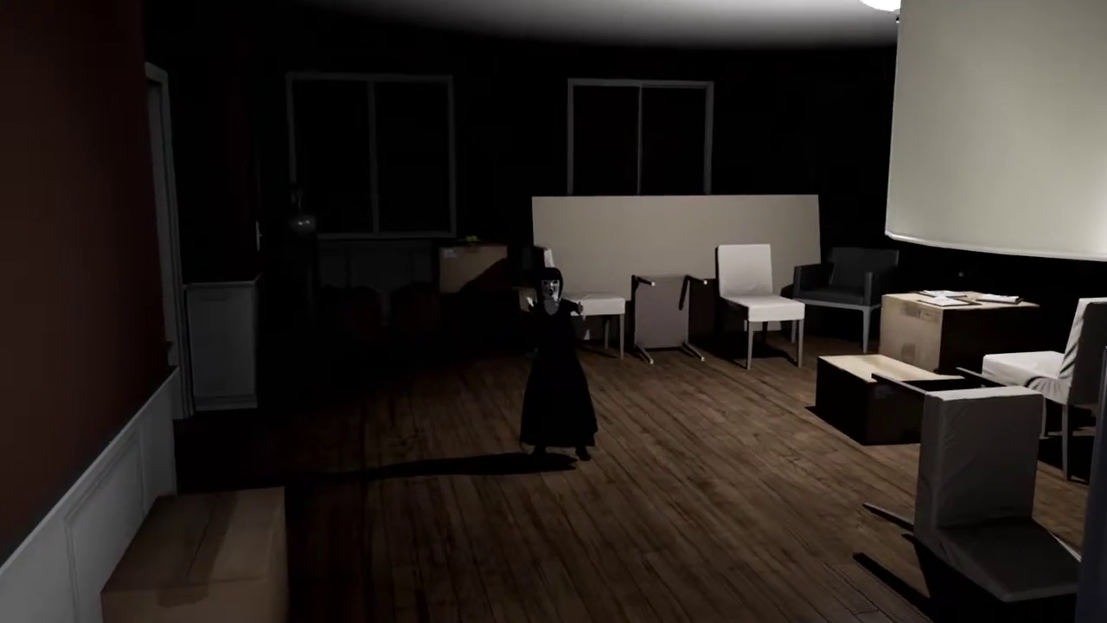
key(s)
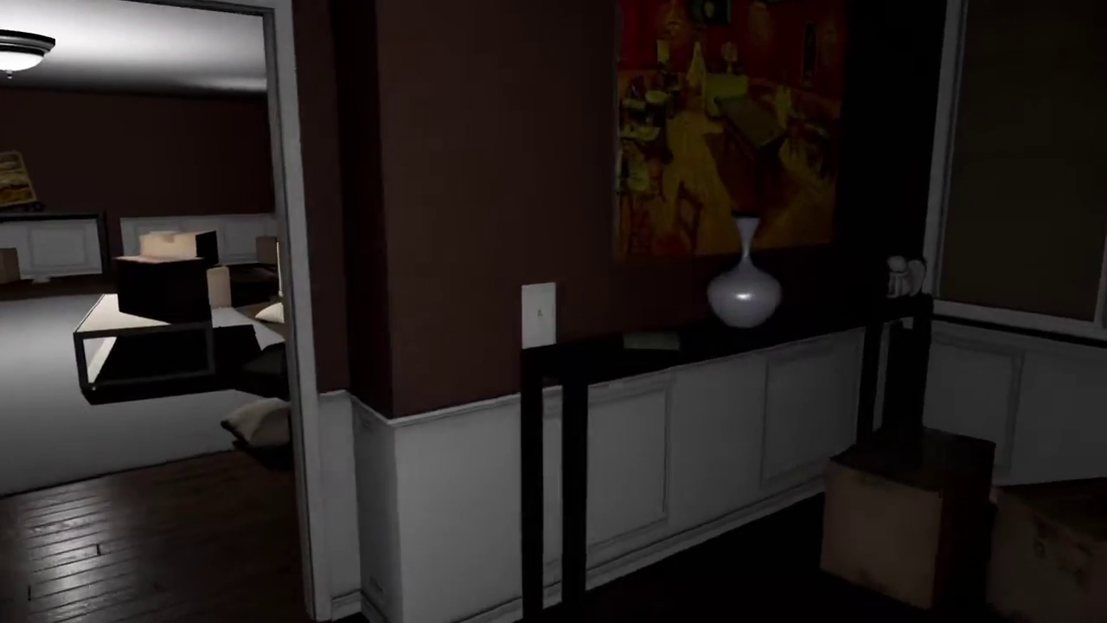
key(e)
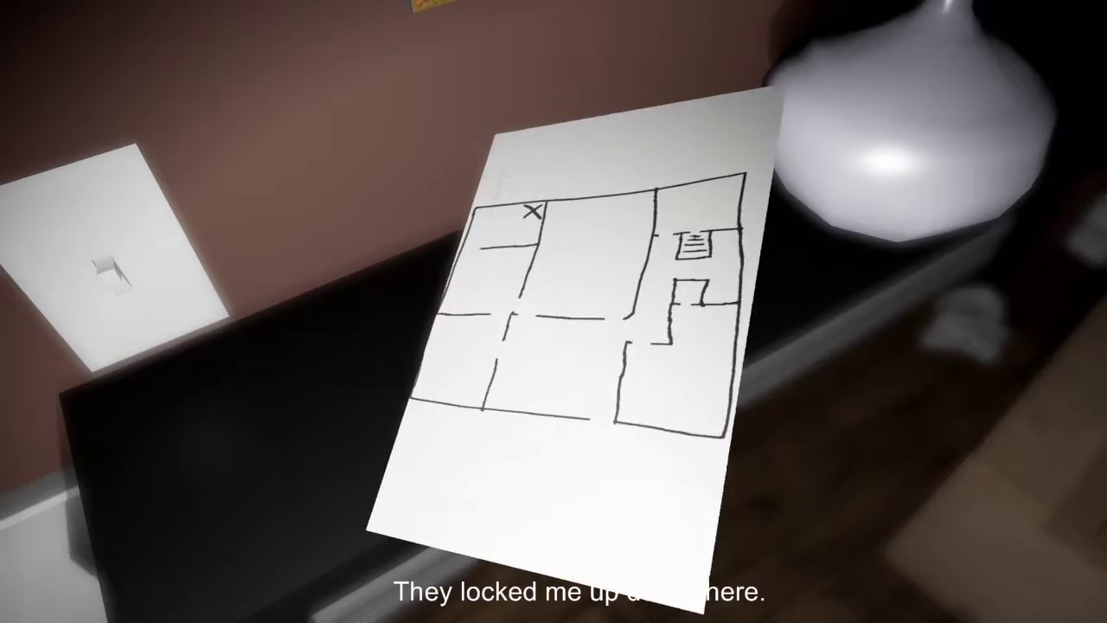
key(e)
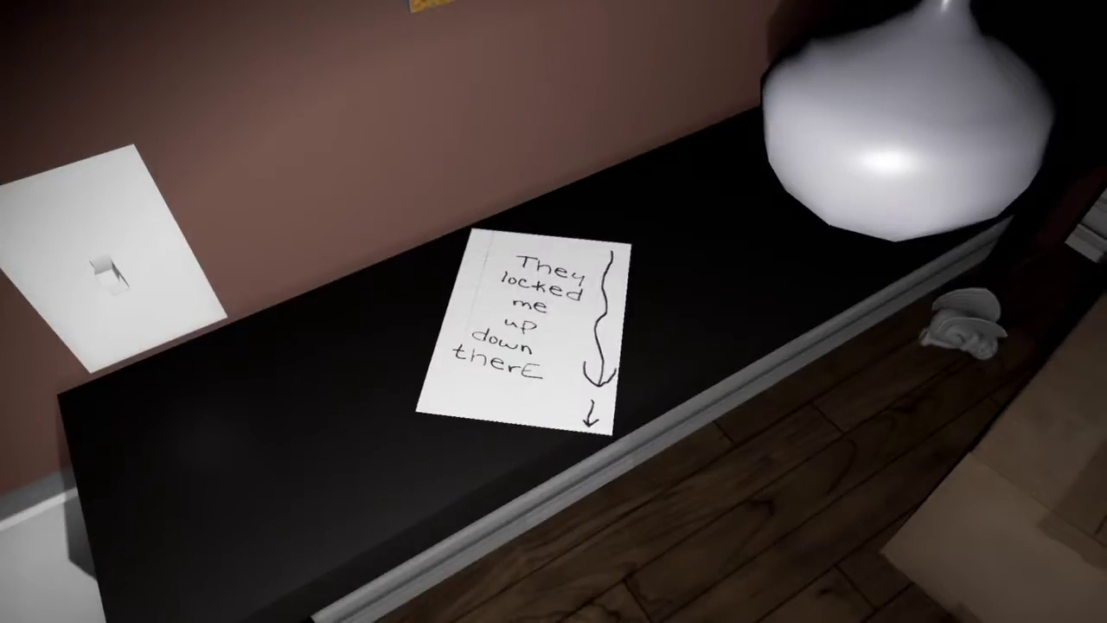